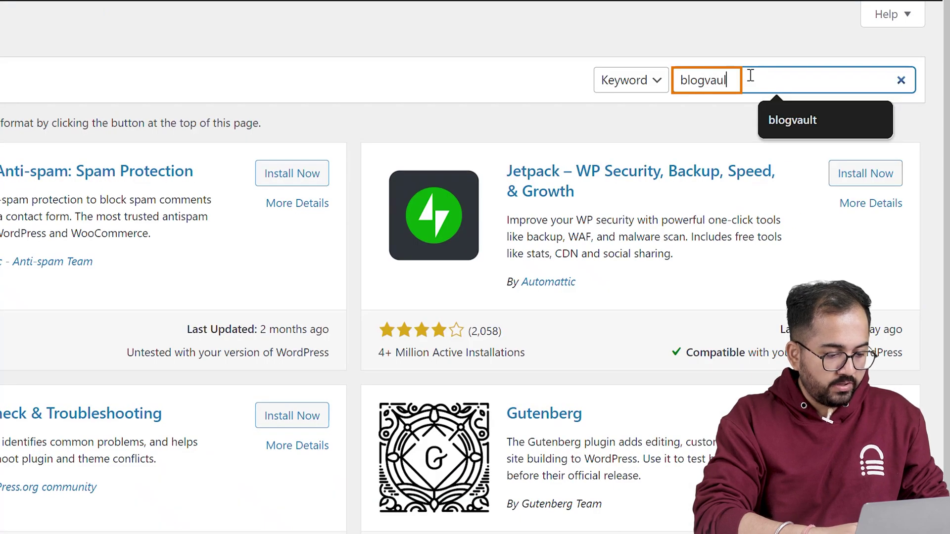
Install the BlogVault plugin and submit its sign-up with the rohan@ email address
{"action": "type", "text": "t"}
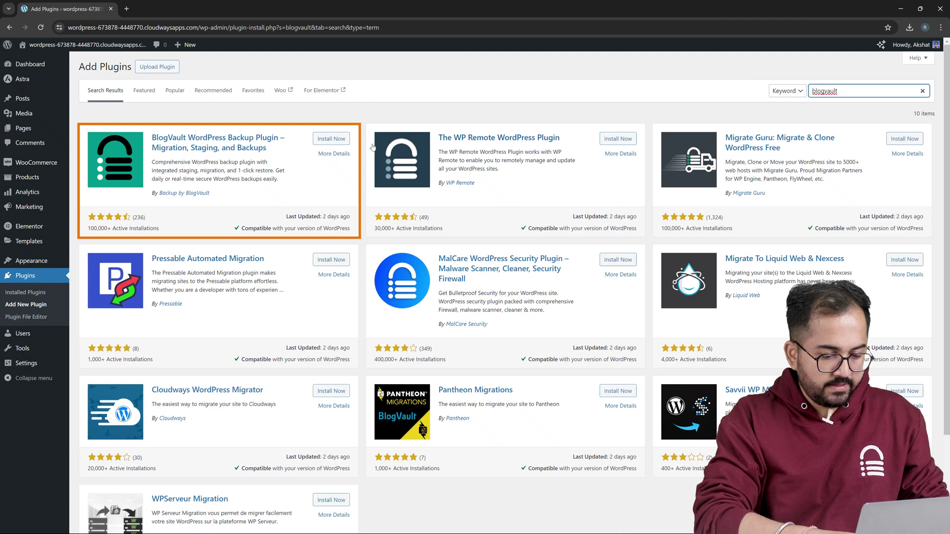
{"action": "left_click", "coordinate": [341, 143]}
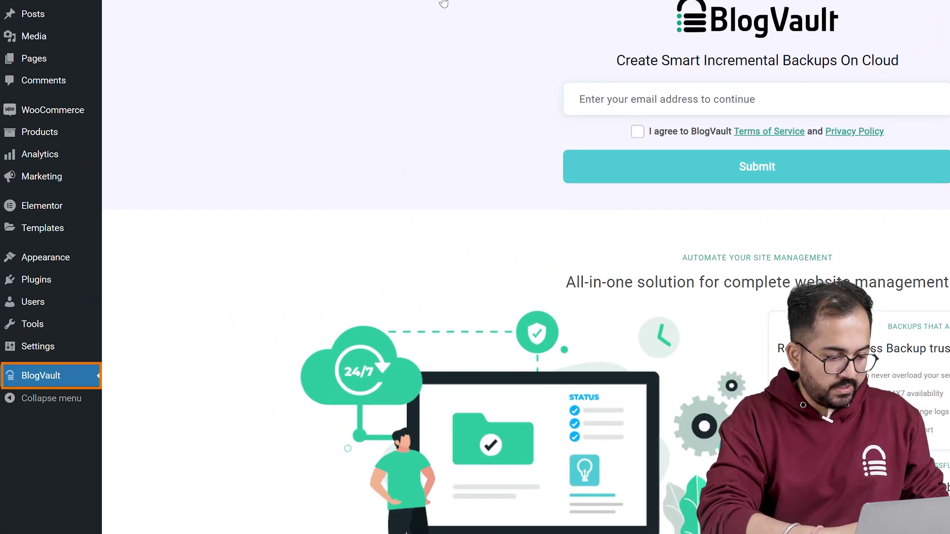
{"action": "left_click", "coordinate": [602, 106]}
{"action": "type", "text": "rohan@"}
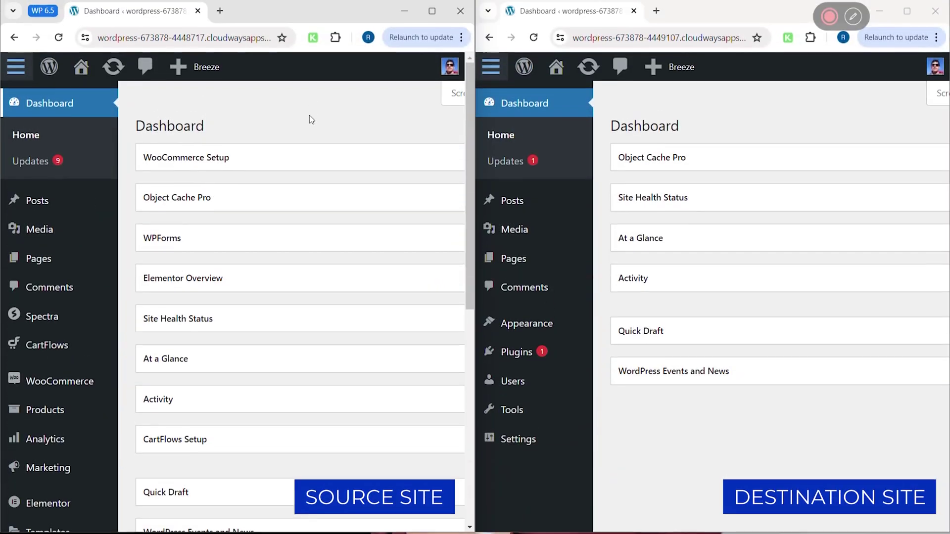
Search 'migr', install and activate Migrate Guru, and open its page on both sites
{"action": "scroll", "coordinate": [38, 418], "scroll_direction": "down", "scroll_amount": 5}
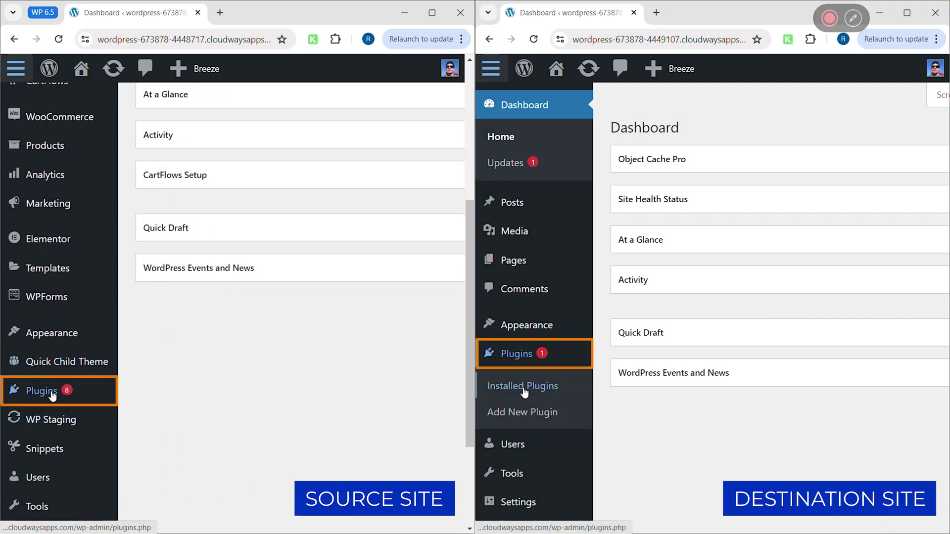
{"action": "left_click", "coordinate": [52, 393]}
{"action": "type", "text": "mi"}
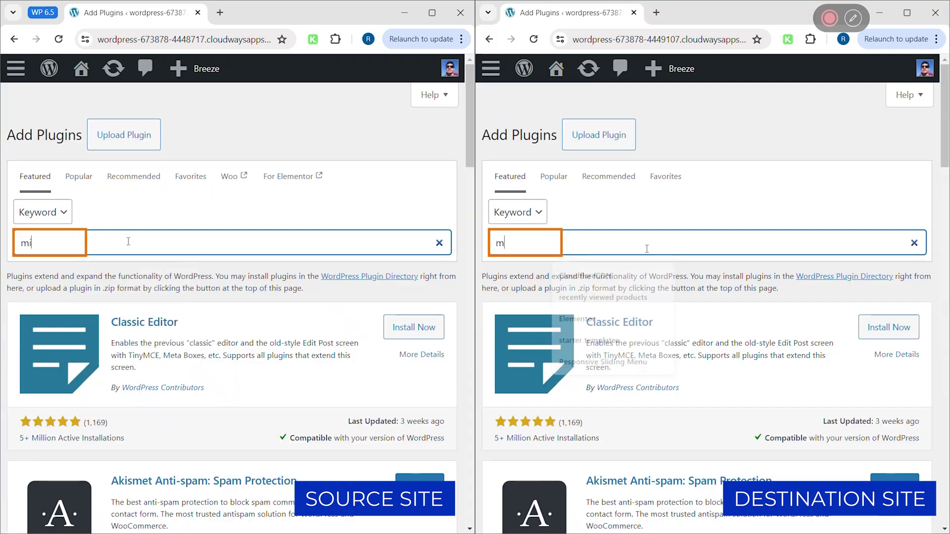
{"action": "type", "text": "grateguru"}
{"action": "left_click", "coordinate": [405, 317]}
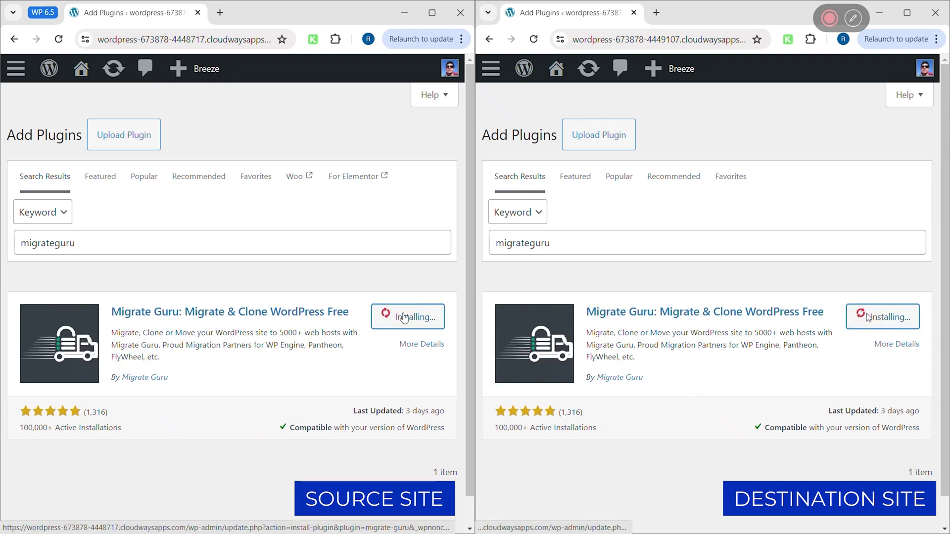
{"action": "left_click", "coordinate": [873, 316]}
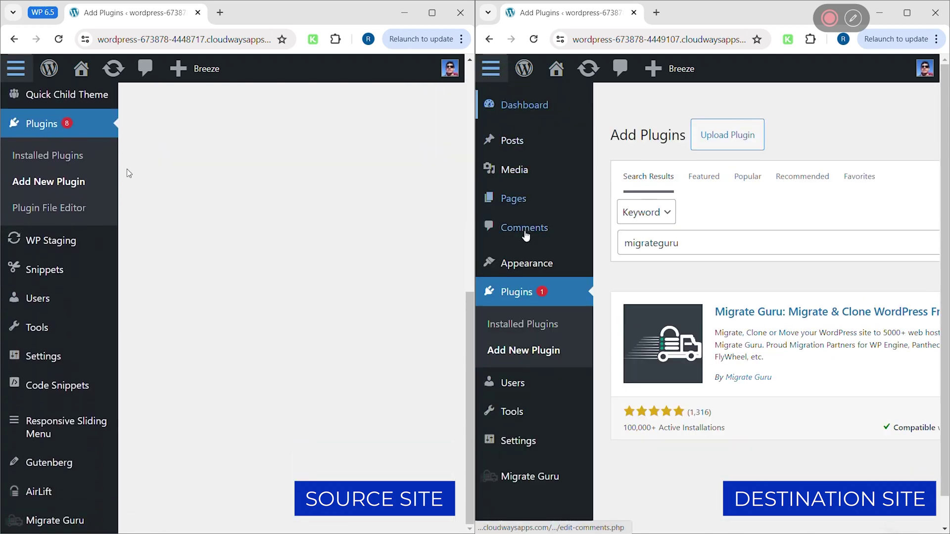
{"action": "left_click", "coordinate": [63, 518]}
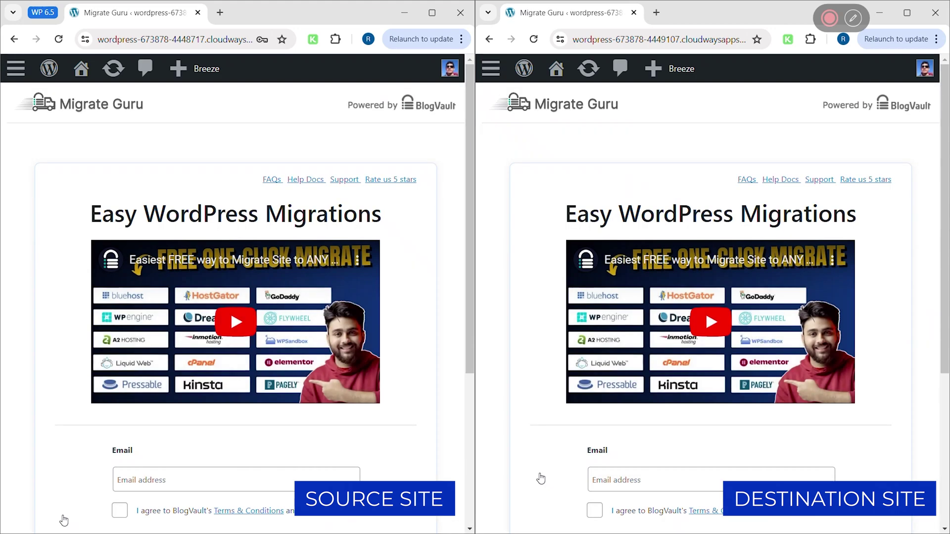
Choose Bluehost, paste the destination's migration key, and launch the migration
{"action": "scroll", "coordinate": [694, 449], "scroll_direction": "down", "scroll_amount": 2}
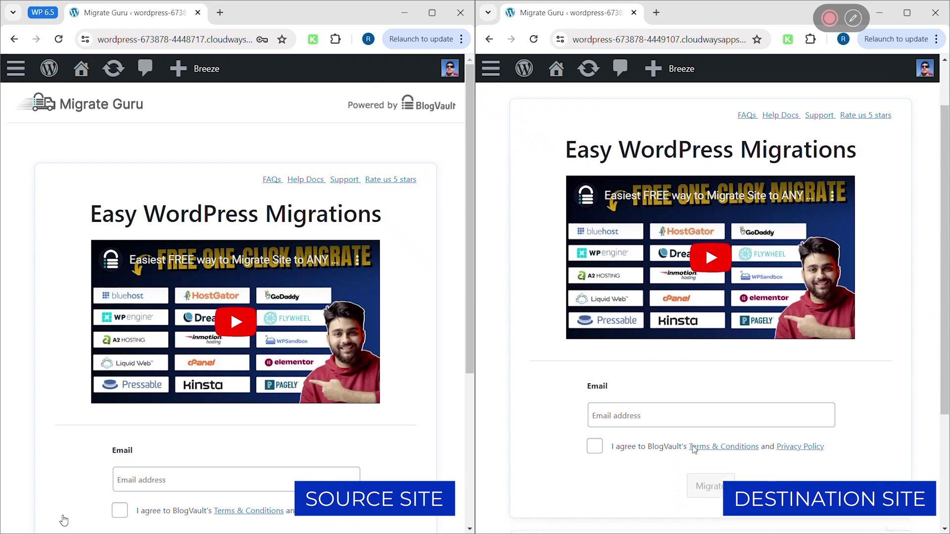
{"action": "scroll", "coordinate": [110, 464], "scroll_direction": "down", "scroll_amount": 2}
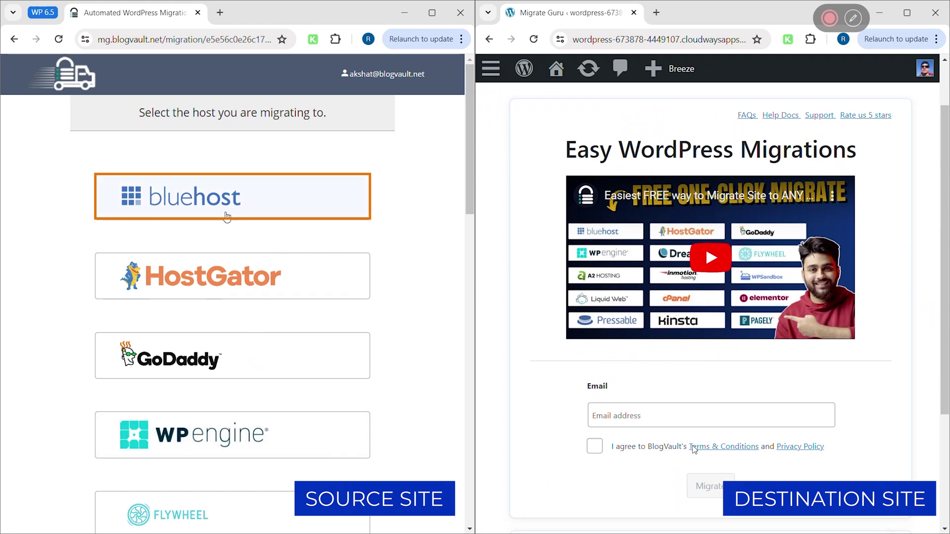
{"action": "left_click", "coordinate": [226, 212]}
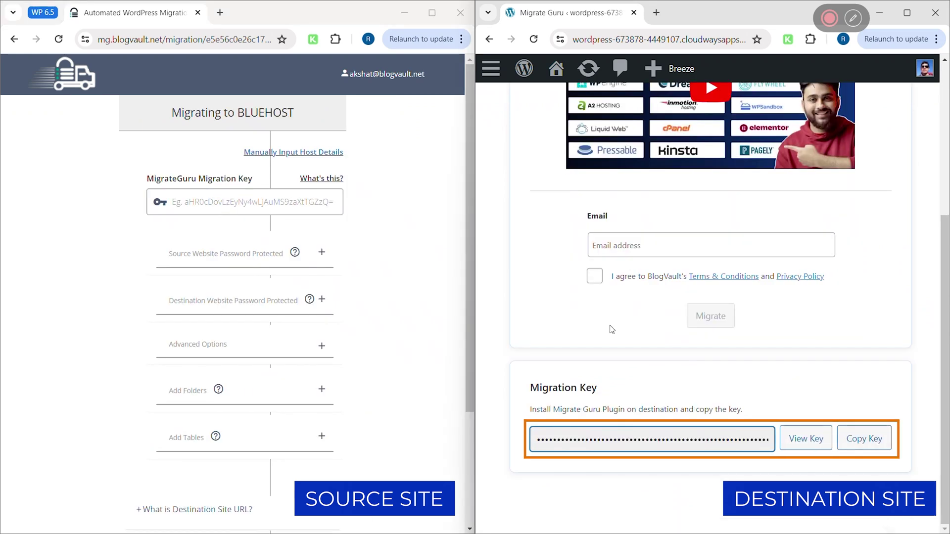
{"action": "left_click", "coordinate": [311, 208]}
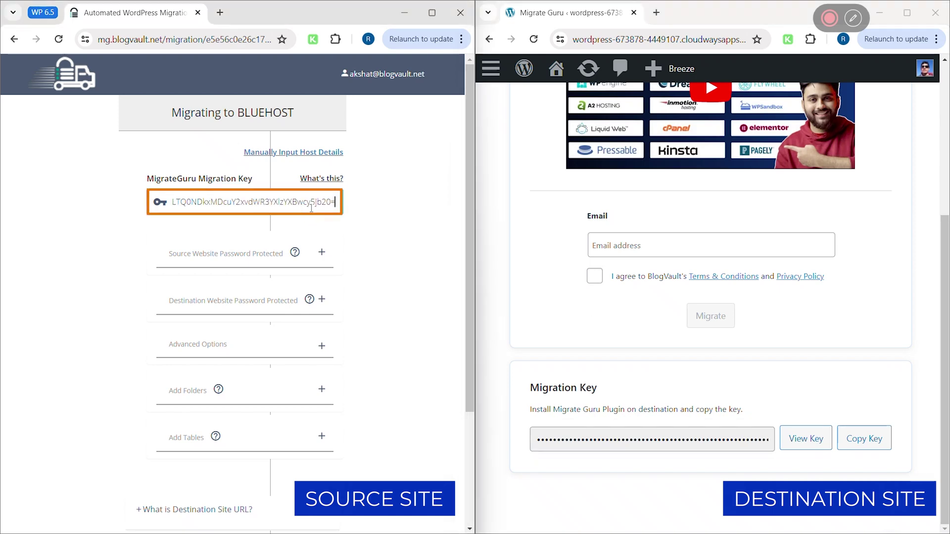
{"action": "scroll", "coordinate": [311, 208], "scroll_direction": "down", "scroll_amount": 1}
{"action": "scroll", "coordinate": [311, 207], "scroll_direction": "down", "scroll_amount": 2}
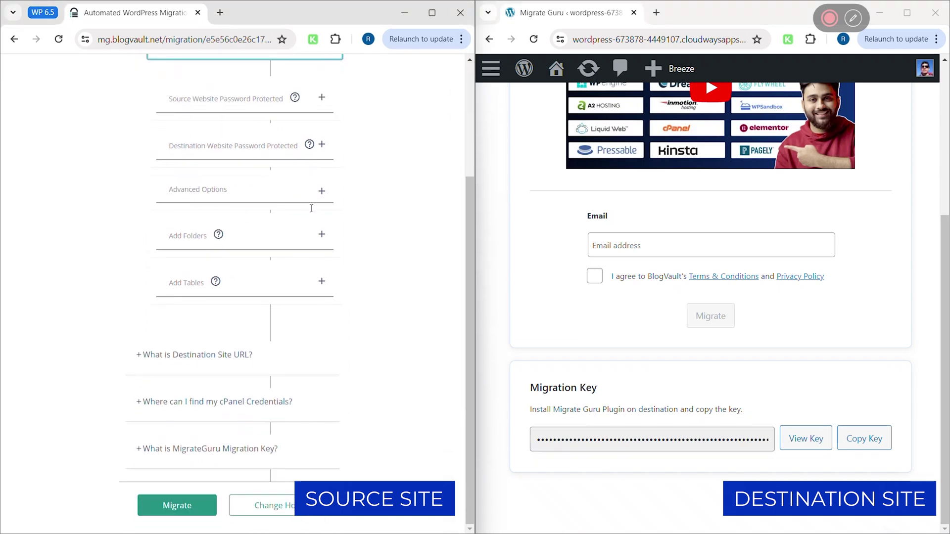
{"action": "left_click", "coordinate": [168, 505]}
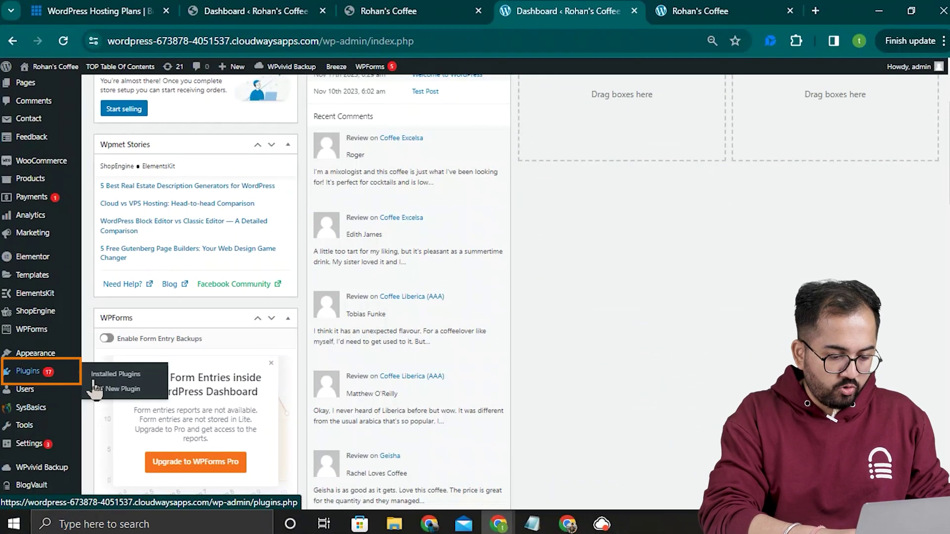
Install the Redirection plugin and run its setup wizard past the REST API check
{"action": "left_click", "coordinate": [105, 390]}
{"action": "left_click", "coordinate": [833, 184]}
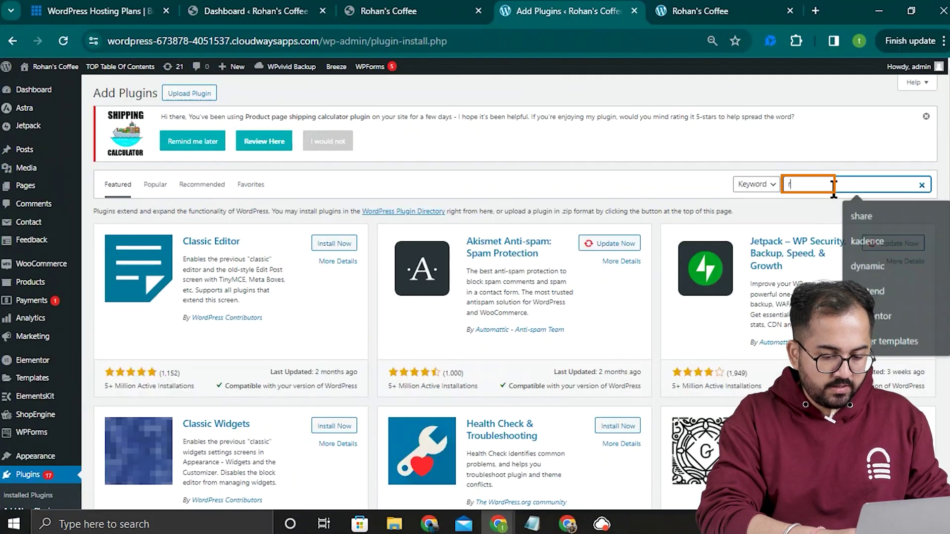
{"action": "type", "text": "redirection"}
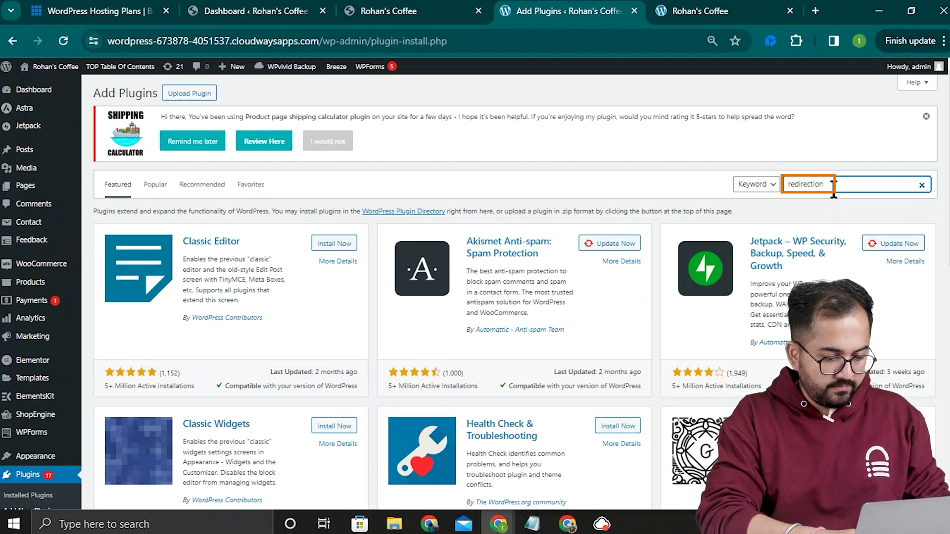
{"action": "left_click", "coordinate": [333, 186]}
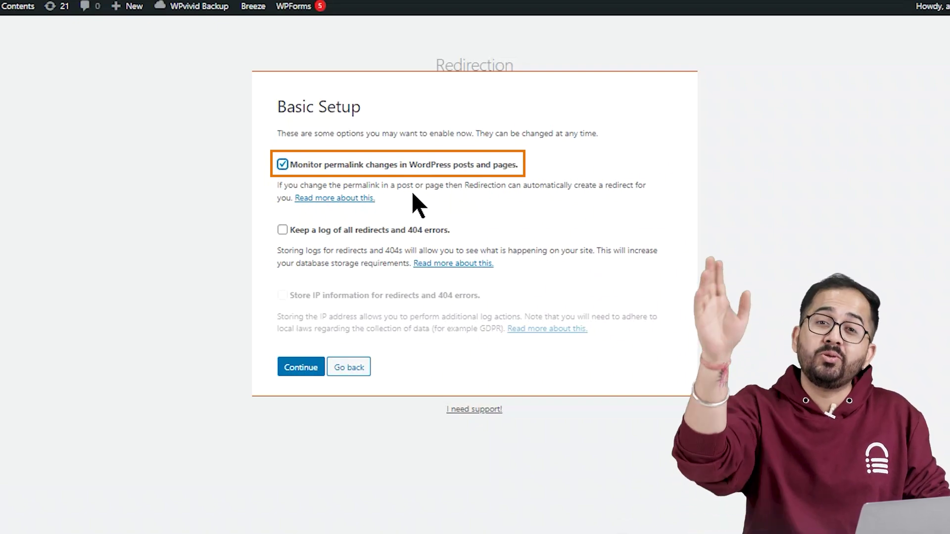
{"action": "left_click", "coordinate": [292, 368]}
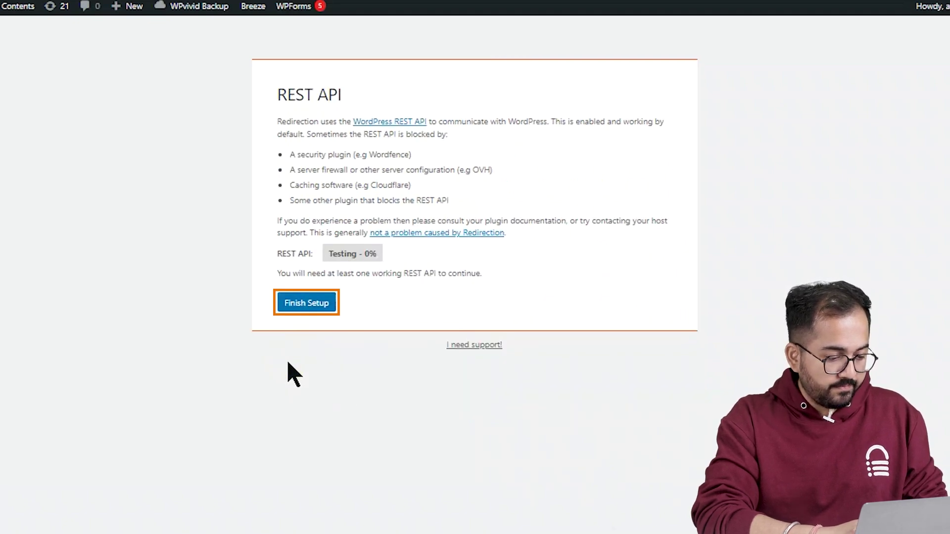
{"action": "left_click", "coordinate": [307, 304]}
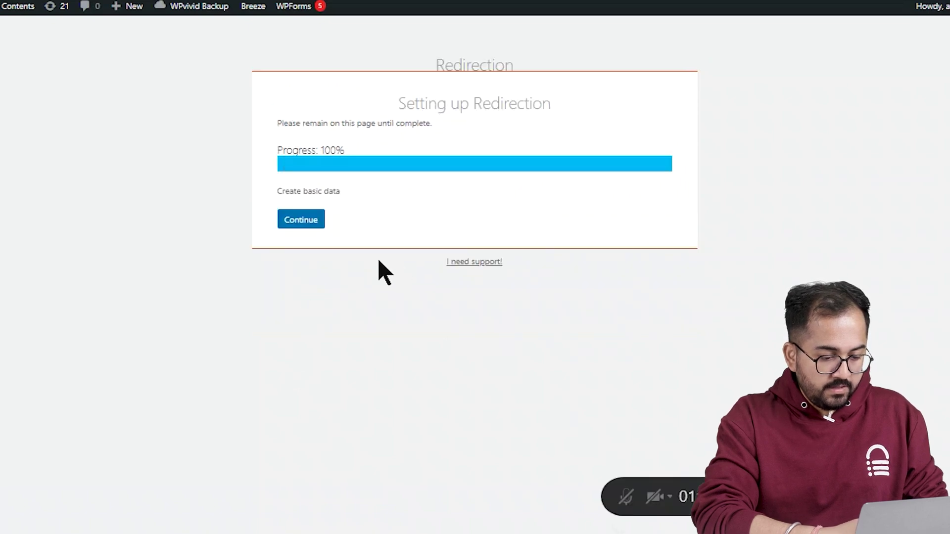
Enter the old cloudwaysapps site address as the redirect's Source URL
{"action": "left_click", "coordinate": [313, 224]}
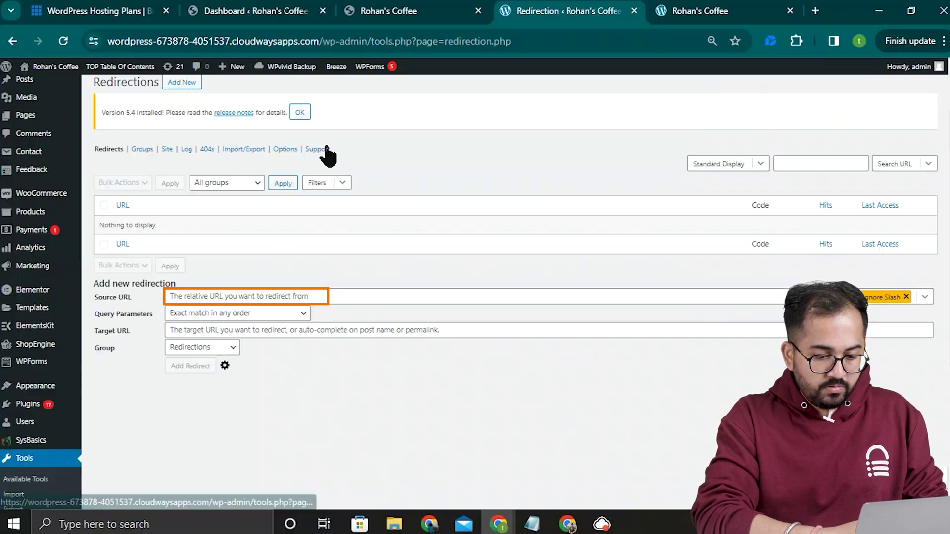
{"action": "left_click", "coordinate": [324, 297]}
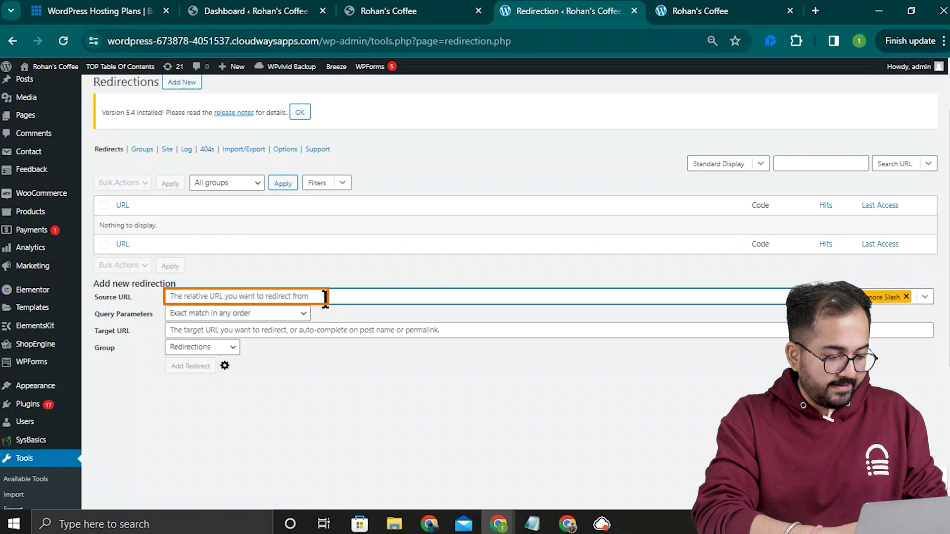
{"action": "left_click", "coordinate": [717, 10]}
{"action": "left_click", "coordinate": [354, 41]}
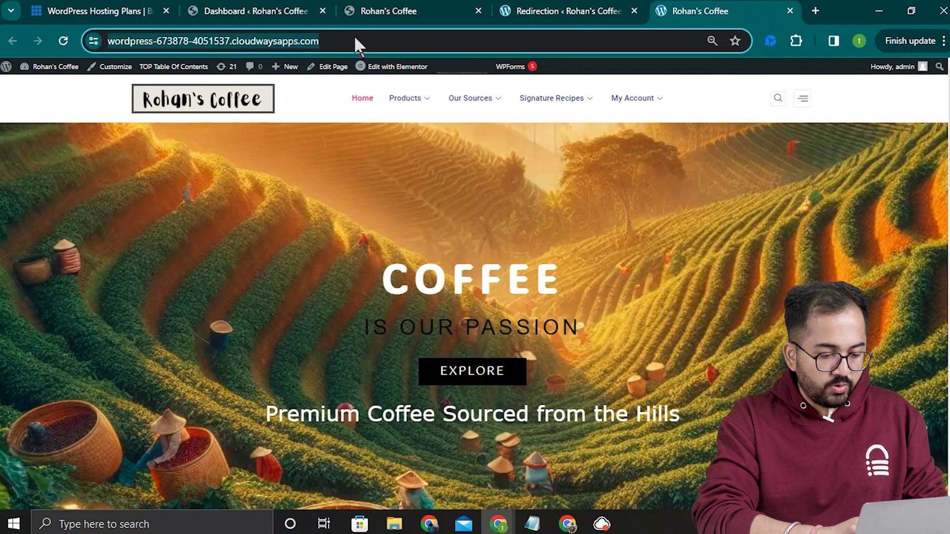
{"action": "left_click", "coordinate": [565, 7]}
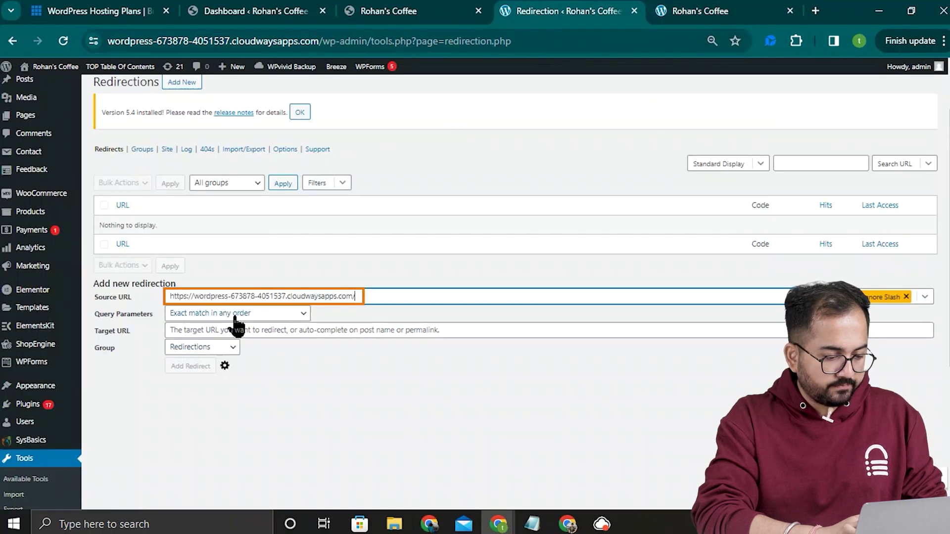
{"action": "left_click", "coordinate": [381, 7]}
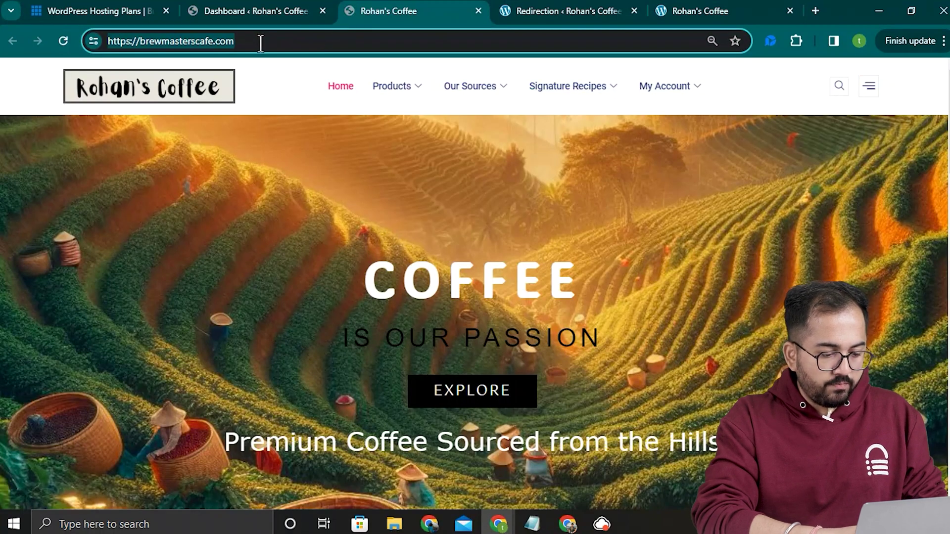
{"action": "left_click", "coordinate": [608, 9]}
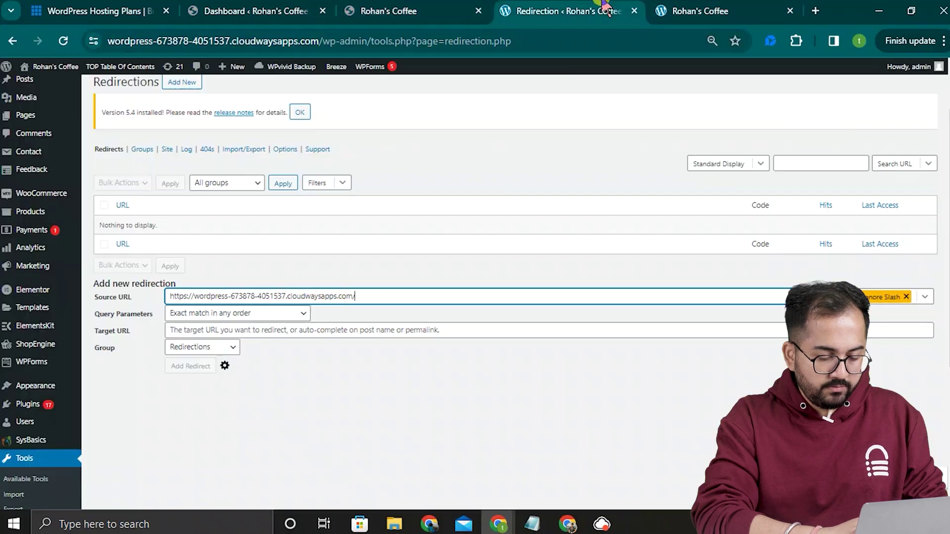
{"action": "left_click", "coordinate": [292, 331]}
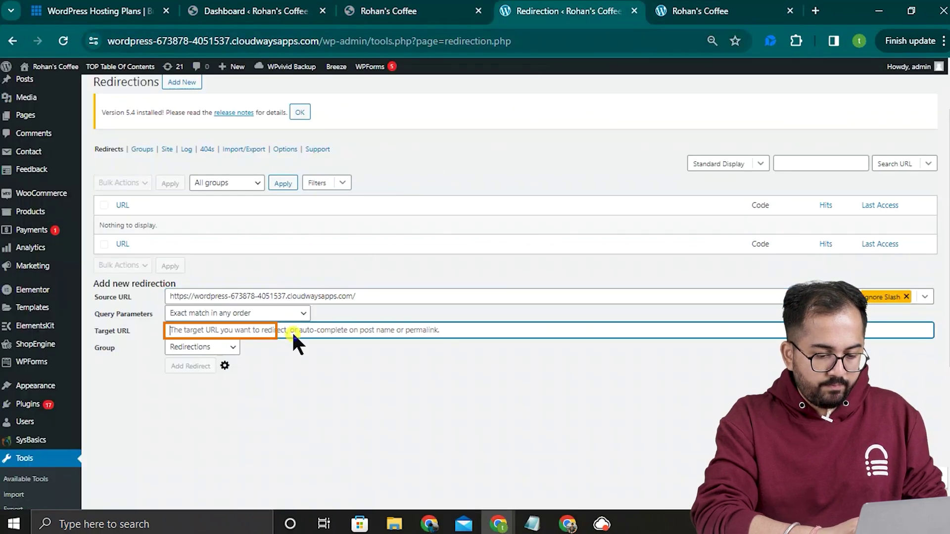
{"action": "type", "text": "https://brewmasterscafe.com/"}
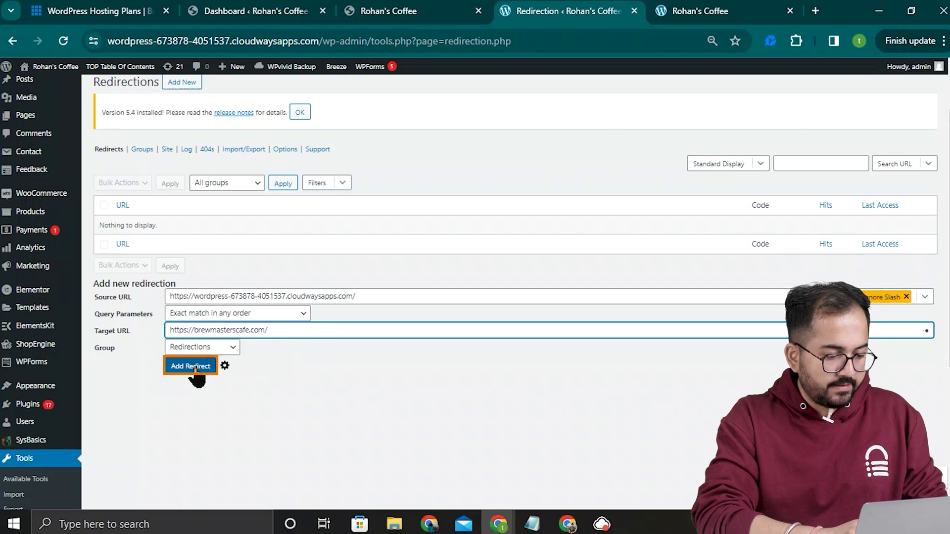
{"action": "left_click", "coordinate": [194, 368]}
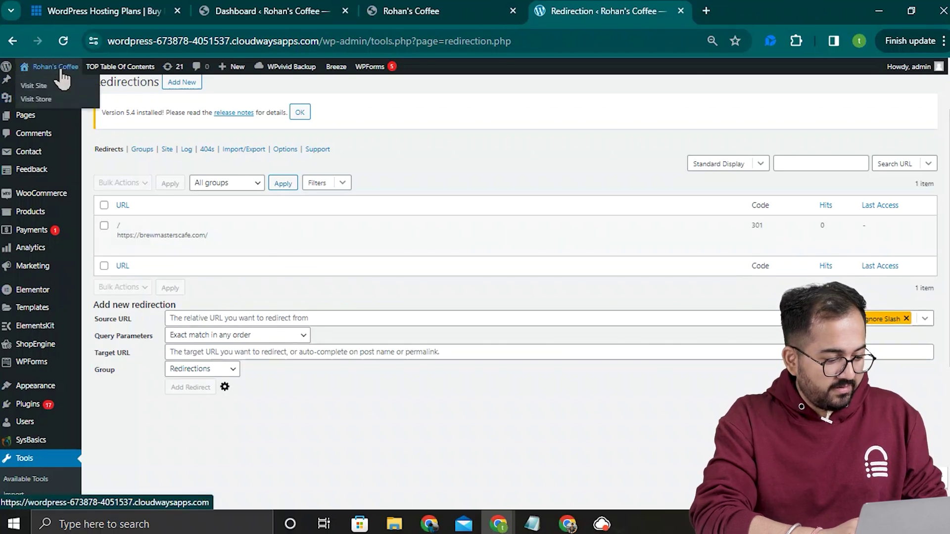
{"action": "middle_click", "coordinate": [62, 87]}
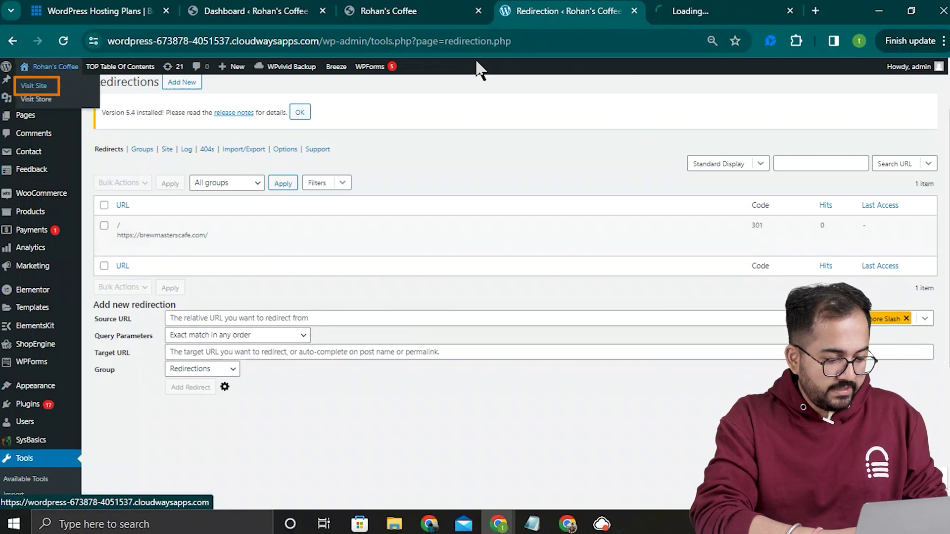
{"action": "left_click", "coordinate": [695, 11]}
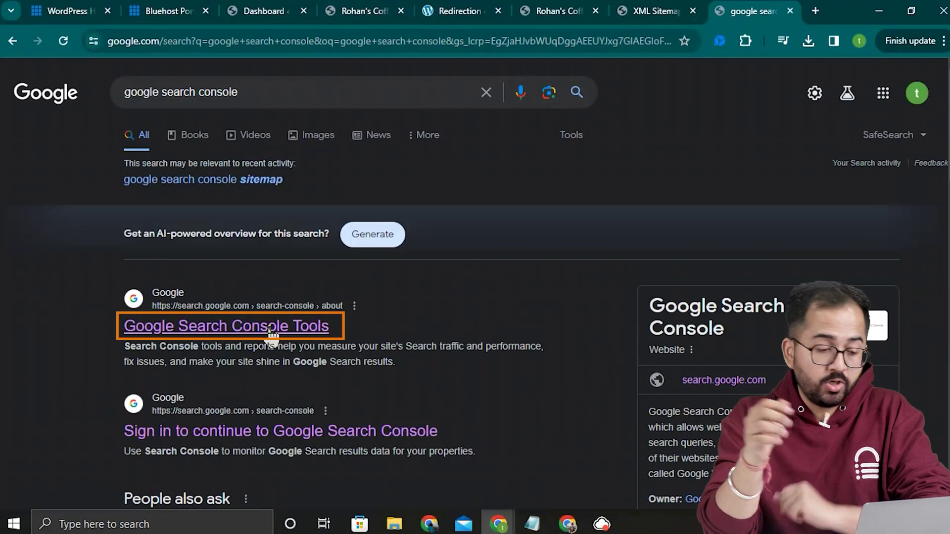
Open Search Console for brewmasterscafe.com and submit wp-sitemap.xml under Sitemaps
{"action": "left_click", "coordinate": [272, 337]}
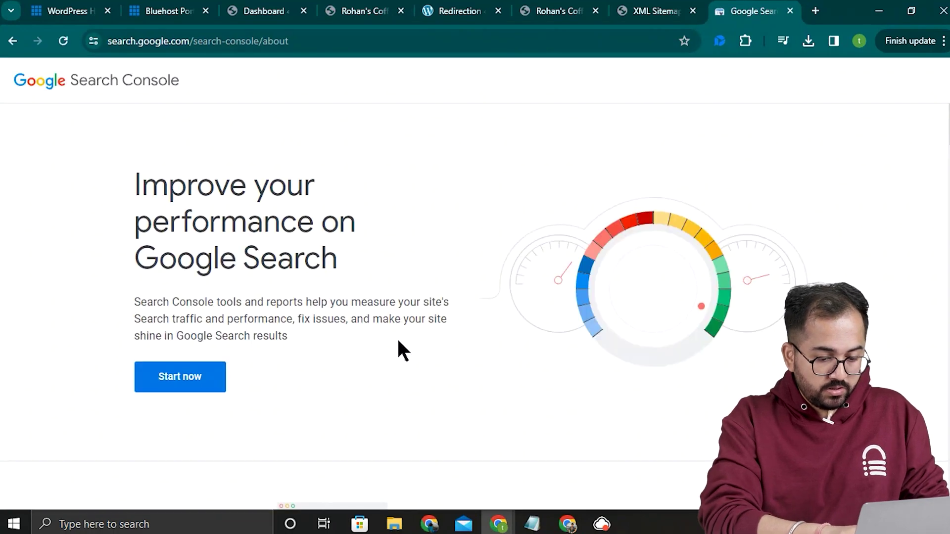
{"action": "scroll", "coordinate": [296, 327], "scroll_direction": "down", "scroll_amount": 3}
{"action": "left_click", "coordinate": [218, 235]}
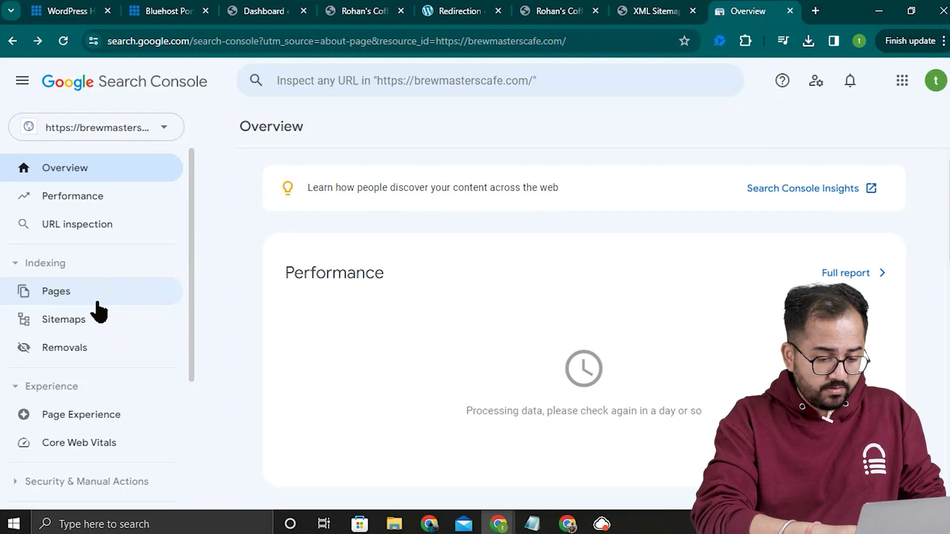
{"action": "left_click", "coordinate": [97, 321]}
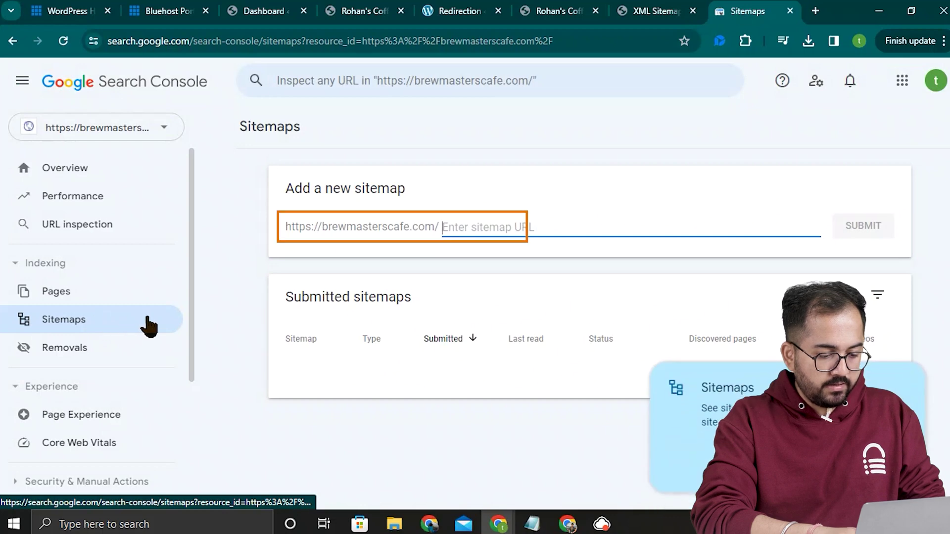
{"action": "type", "text": "wp-sitemap.xml"}
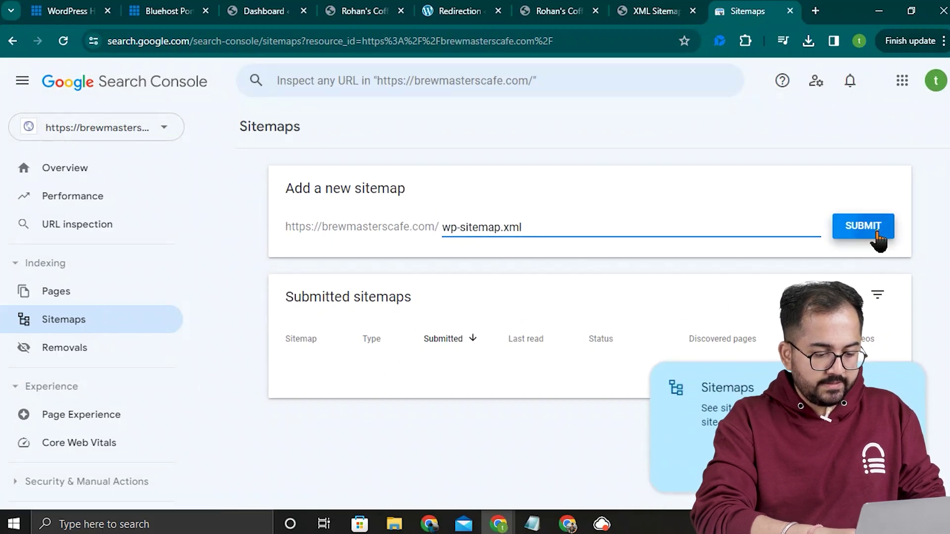
{"action": "left_click", "coordinate": [877, 229]}
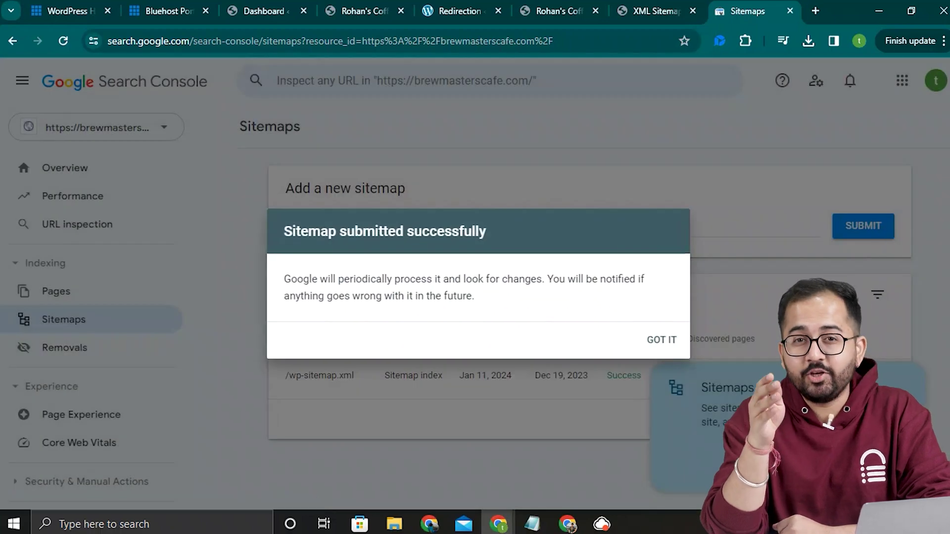
{"action": "left_click", "coordinate": [664, 340]}
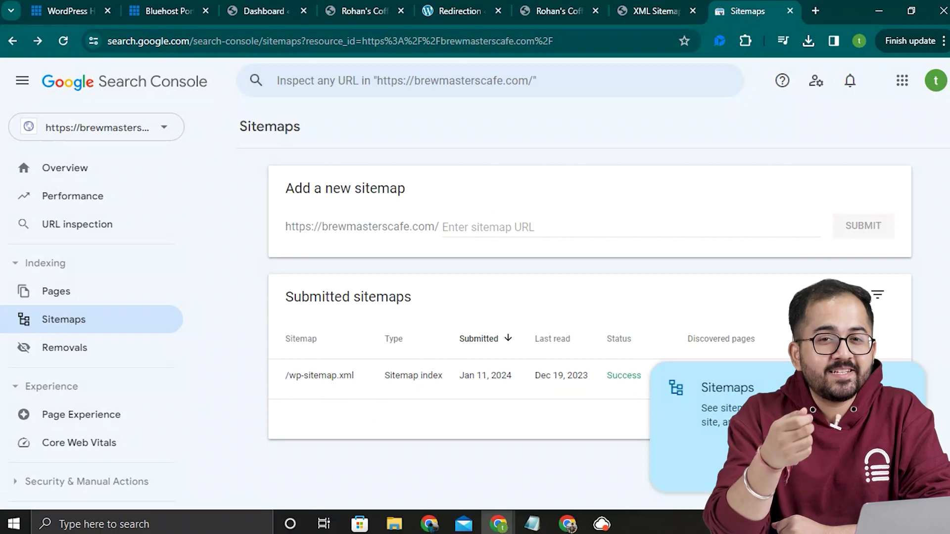